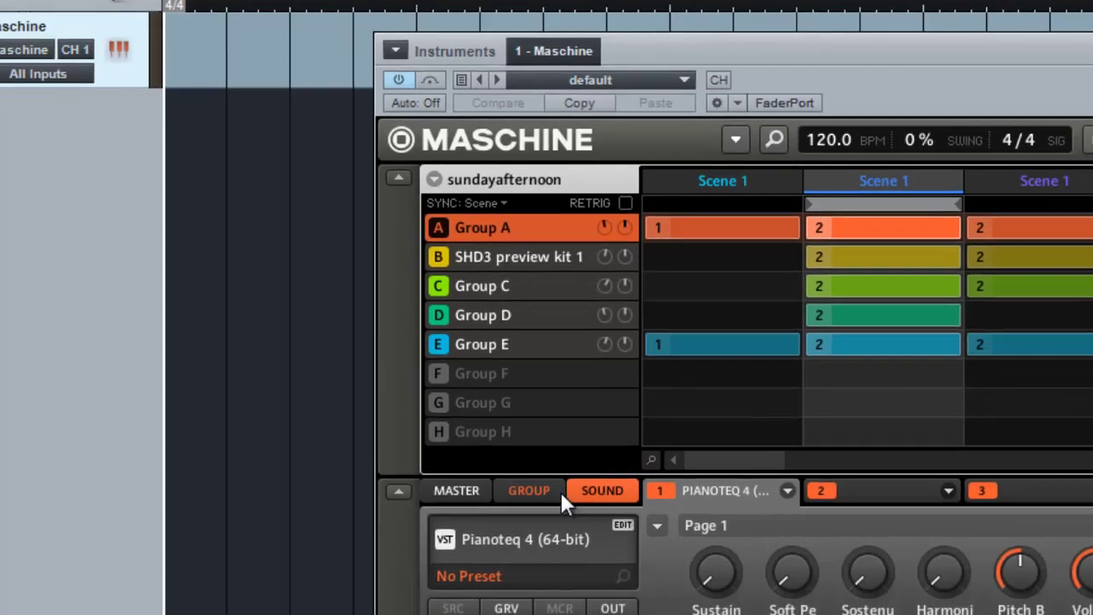
# Step: Route Group A's main output to Out 1 and the SHD3 preview kit 1 group to Out 2
pyautogui.click(646, 512)
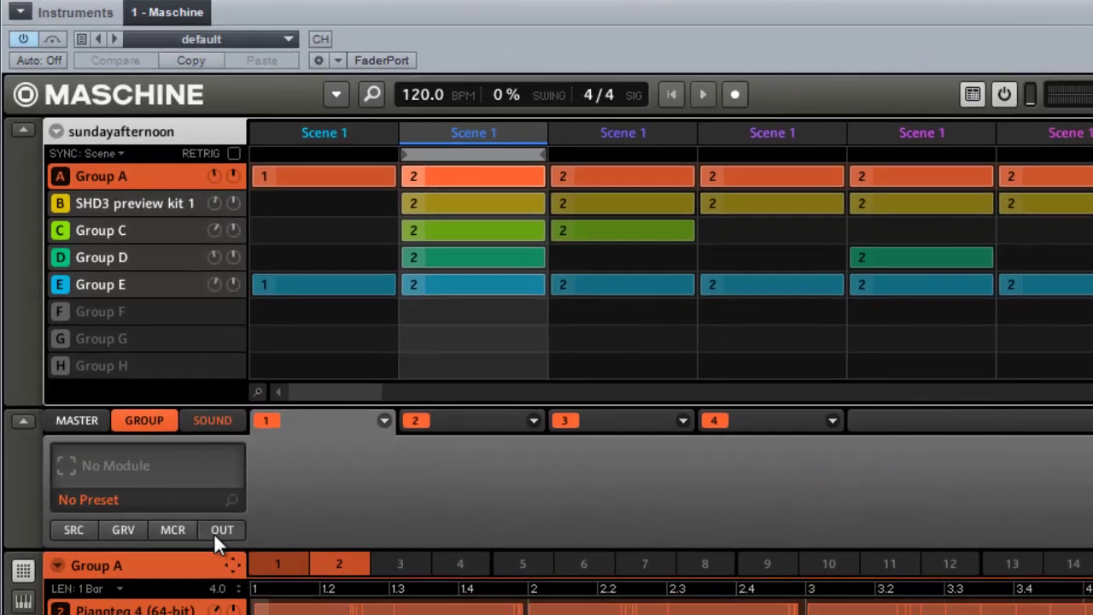
pyautogui.click(215, 532)
pyautogui.click(319, 497)
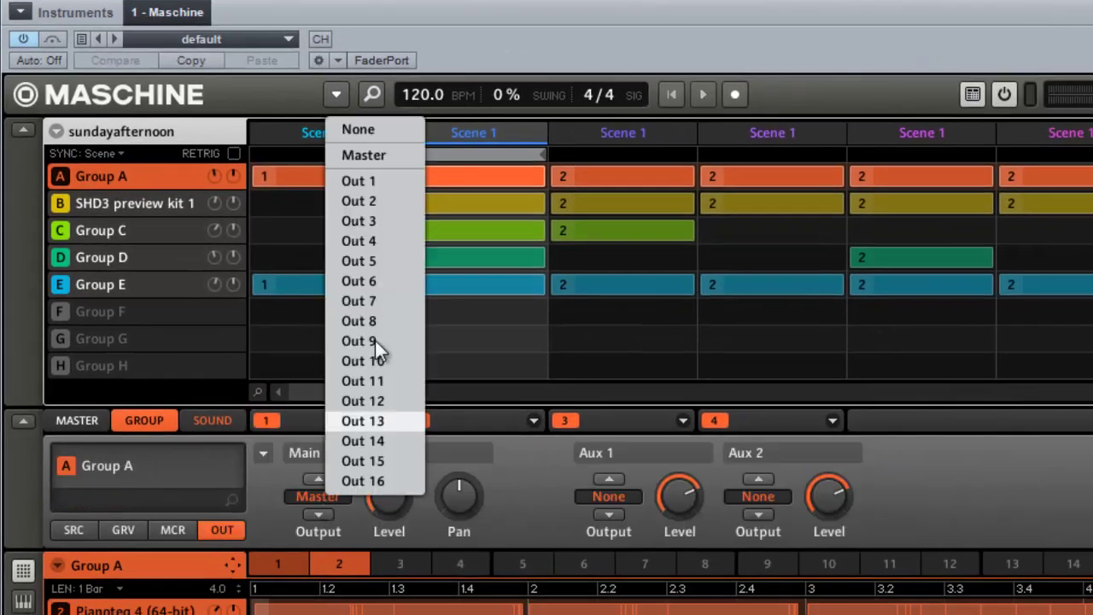
pyautogui.click(367, 185)
pyautogui.click(174, 207)
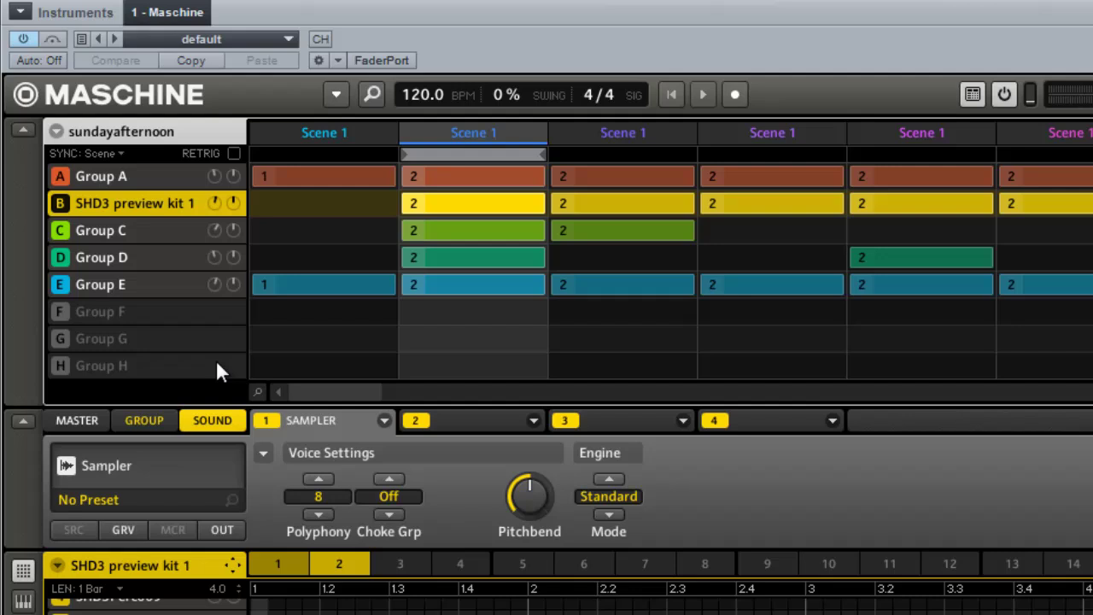
pyautogui.click(144, 421)
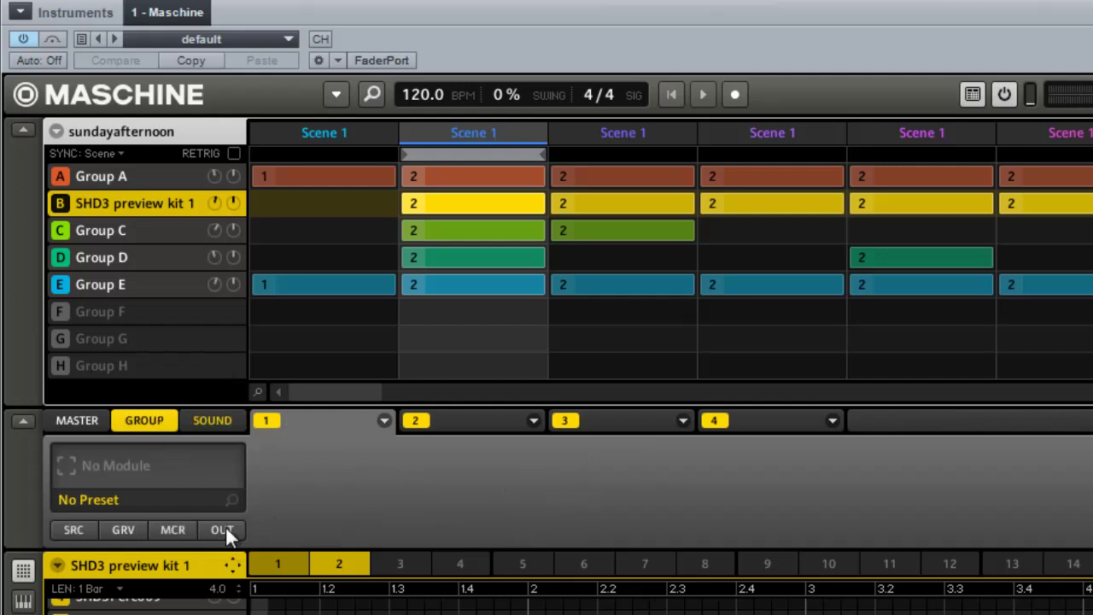
pyautogui.click(222, 529)
pyautogui.click(318, 497)
pyautogui.click(339, 197)
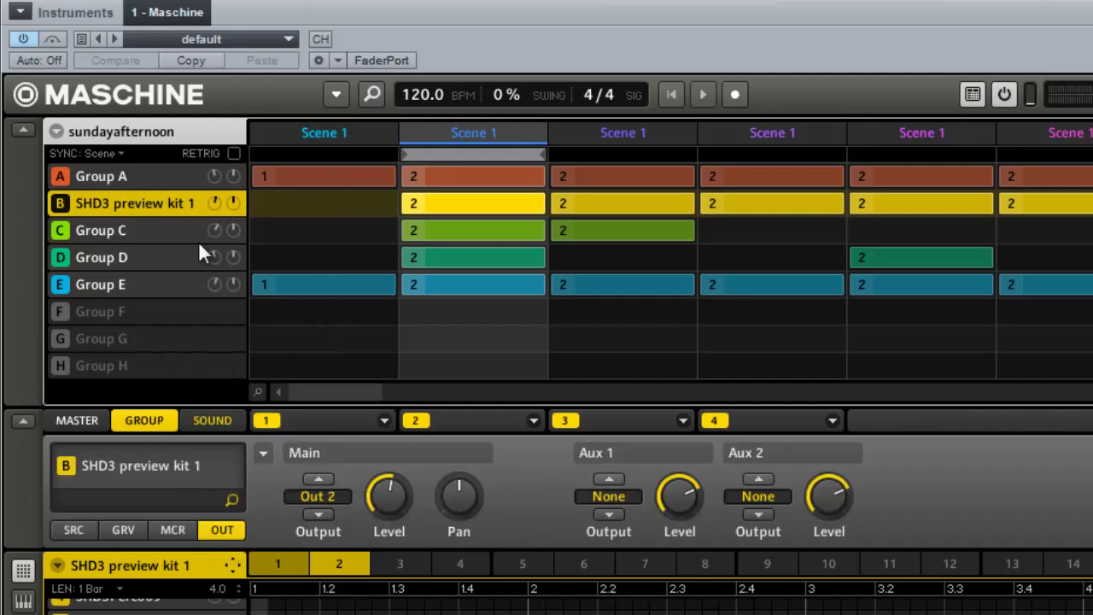
# Step: Route Group C's main output to Out 3 and Group D's to Out 4
pyautogui.click(172, 231)
pyautogui.click(144, 420)
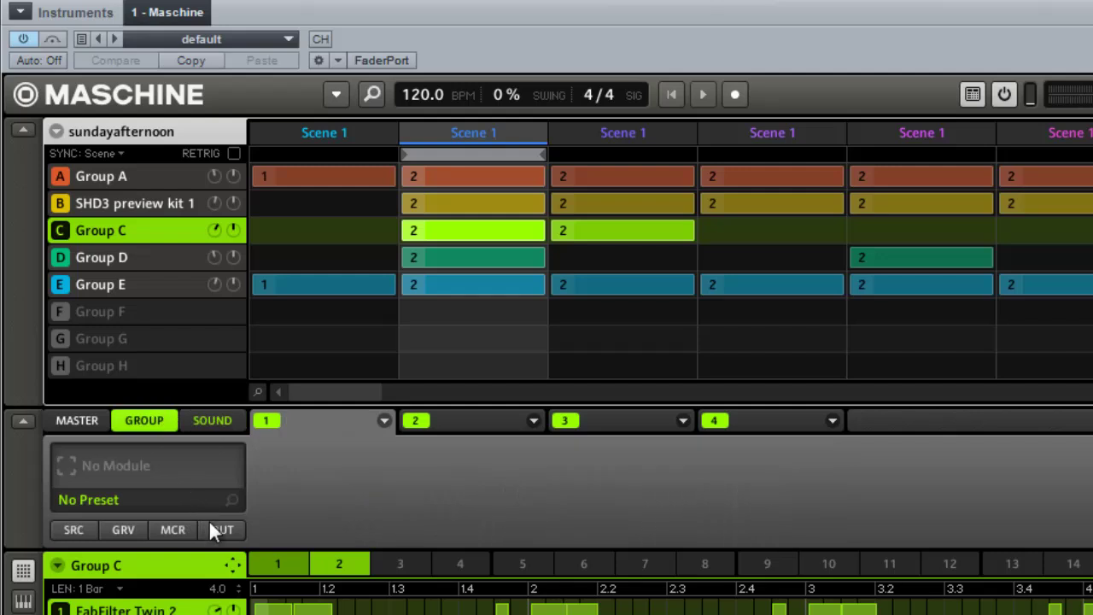
pyautogui.click(222, 530)
pyautogui.click(318, 496)
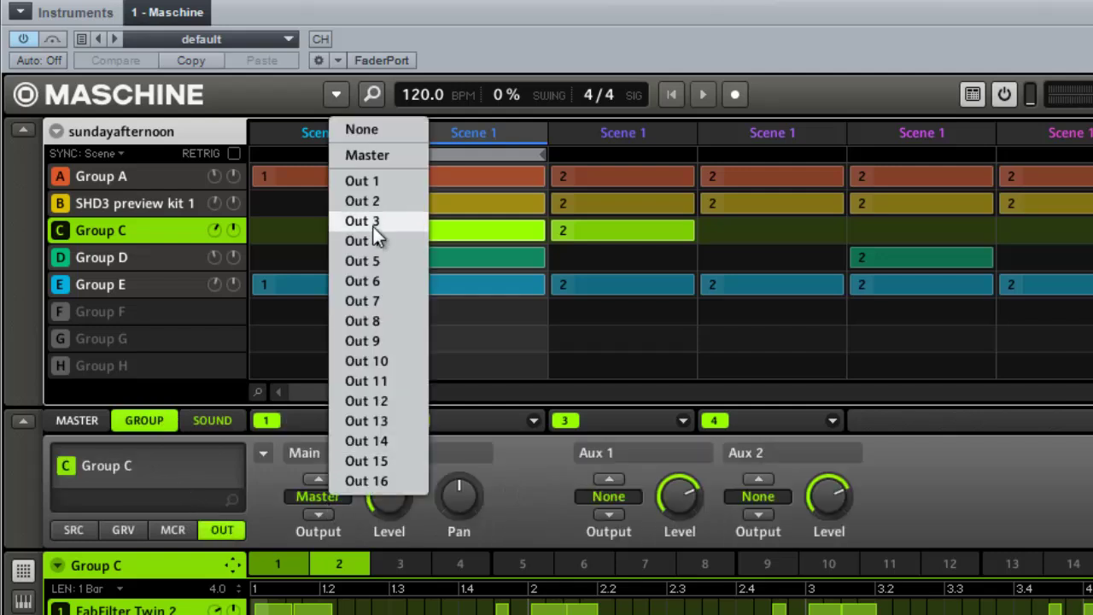
pyautogui.click(371, 220)
pyautogui.click(111, 258)
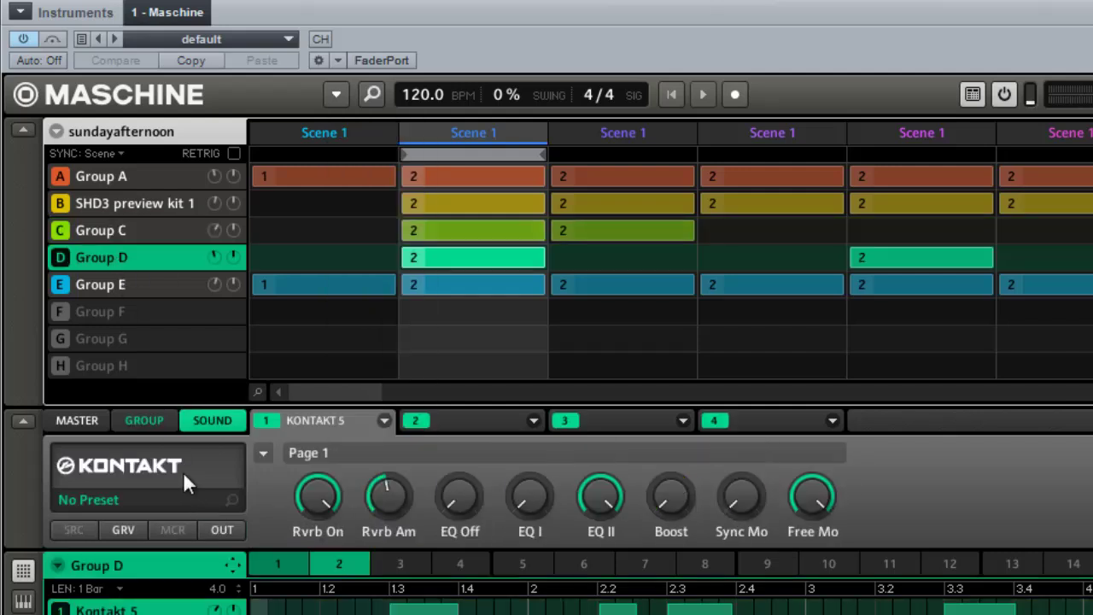
pyautogui.click(140, 420)
pyautogui.click(221, 529)
pyautogui.click(326, 497)
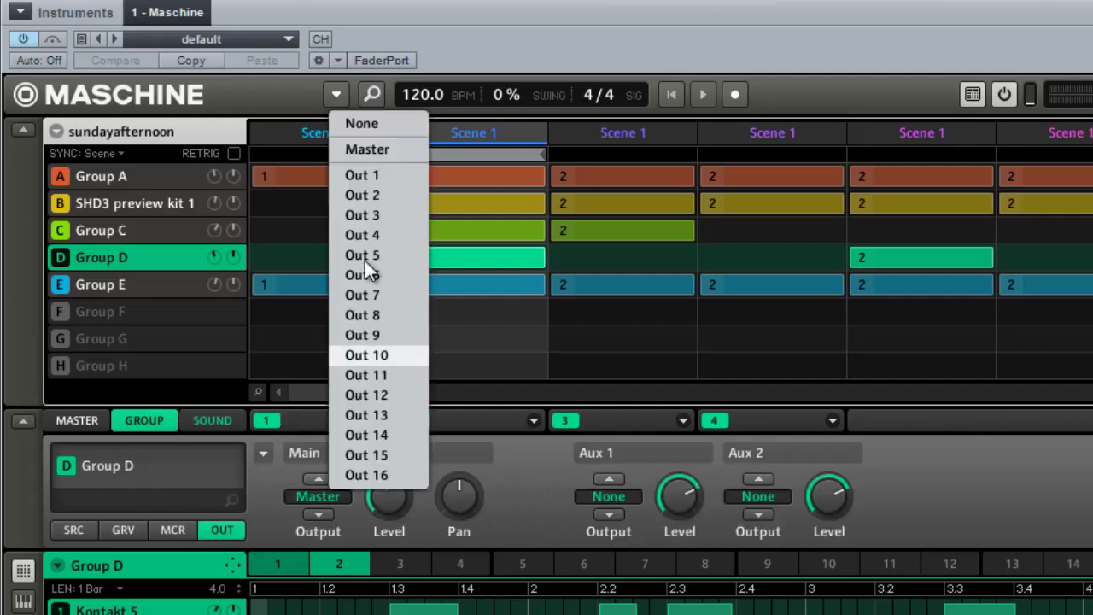
pyautogui.click(369, 233)
# Step: Route Group E's main output from Master to Out 5
pyautogui.click(123, 283)
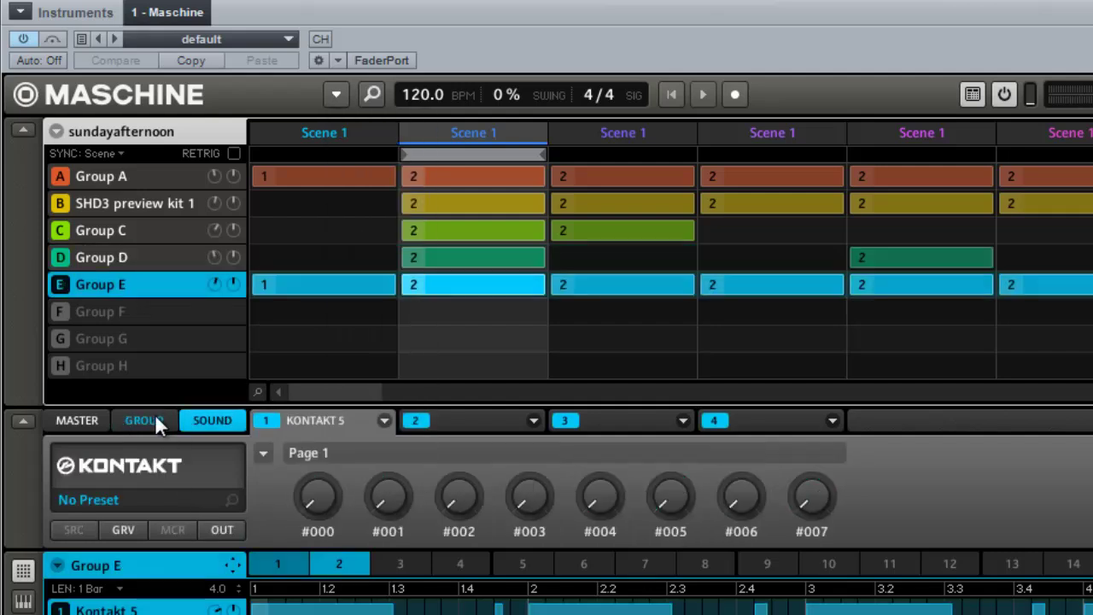
pyautogui.click(152, 419)
pyautogui.click(233, 529)
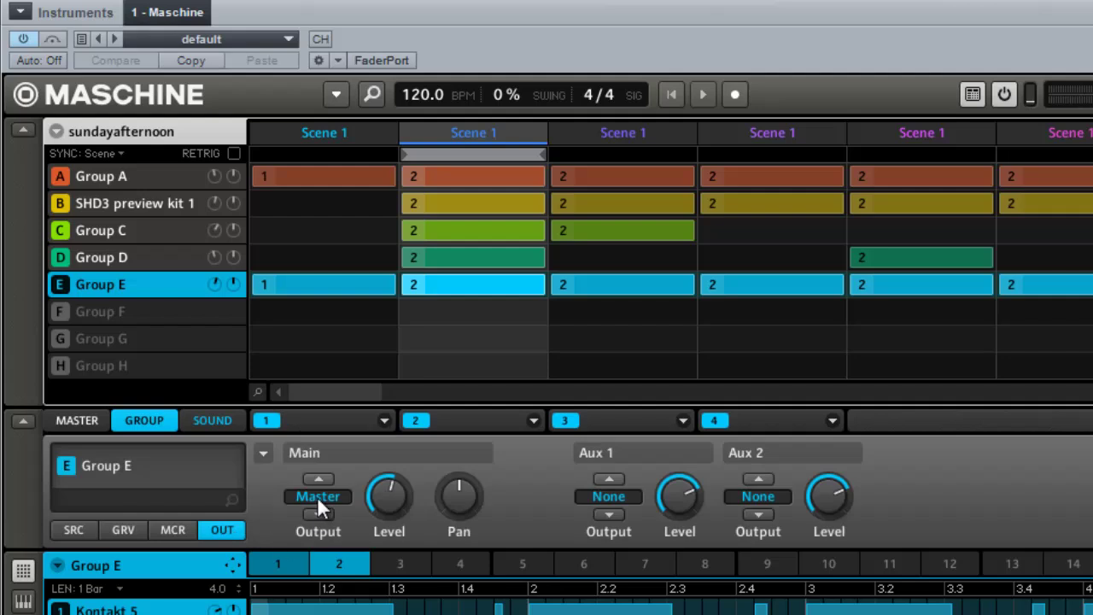
pyautogui.click(317, 496)
pyautogui.click(375, 260)
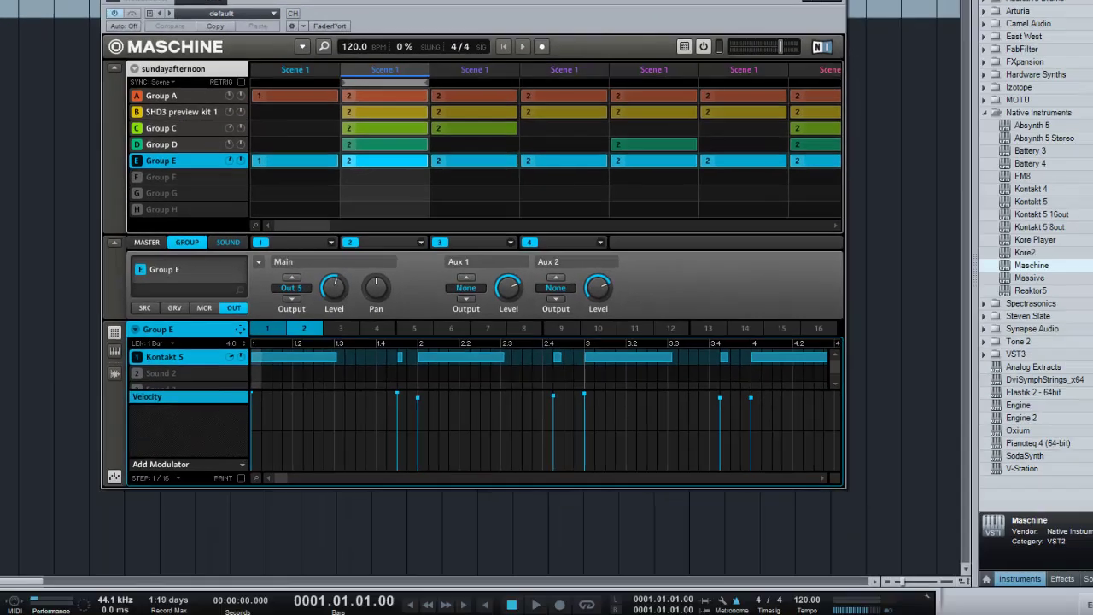
# Step: Hide the browser, show the mixer console (F3) and expand the Maschine instrument's outputs
pyautogui.press('F5')
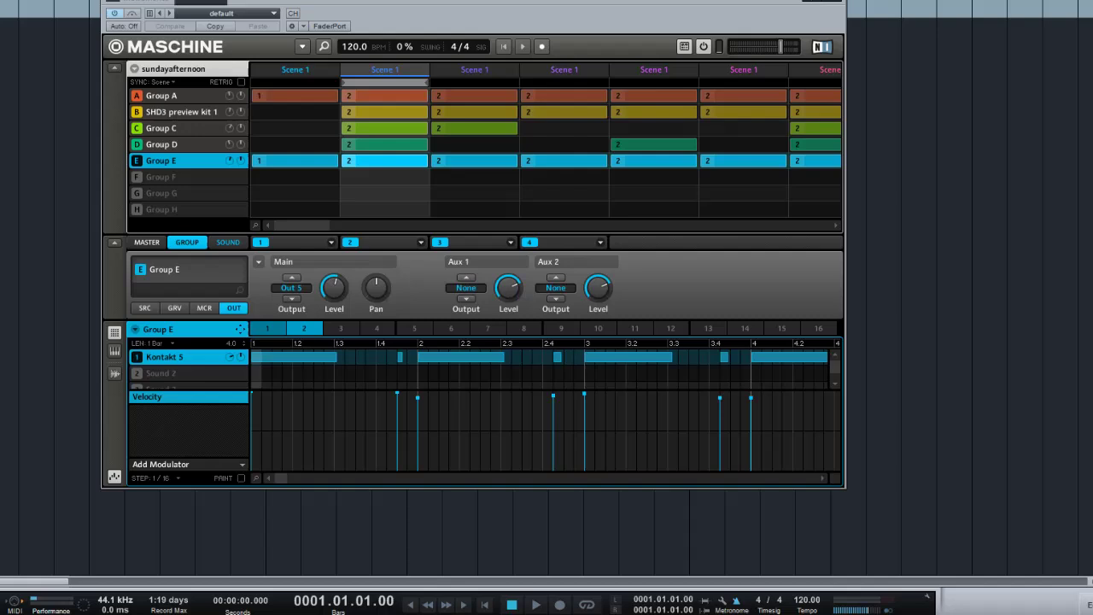
pyautogui.press('F3')
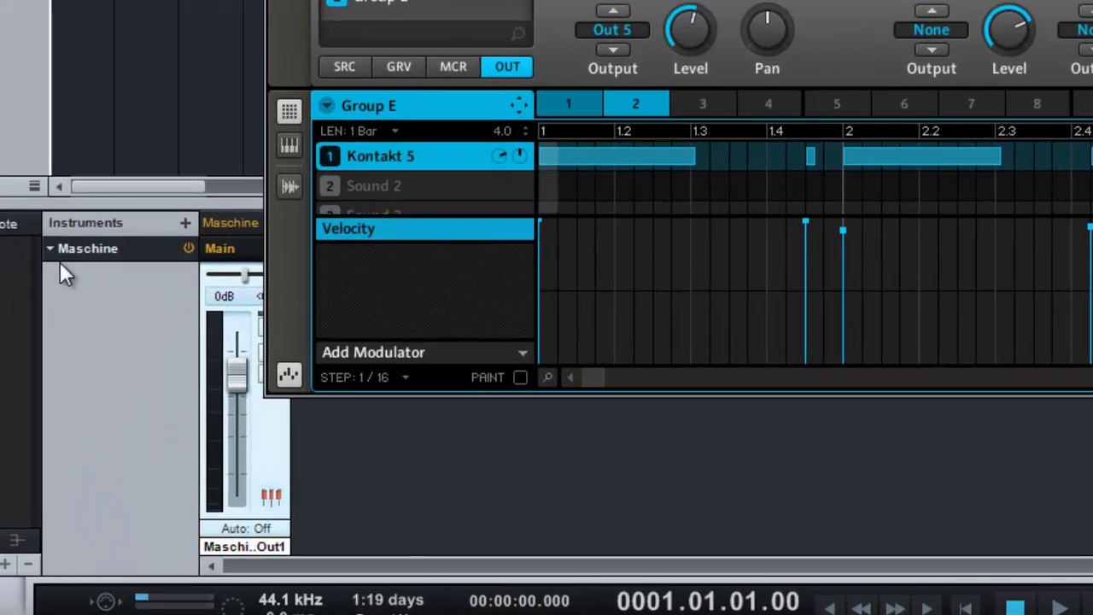
pyautogui.rightClick(51, 249)
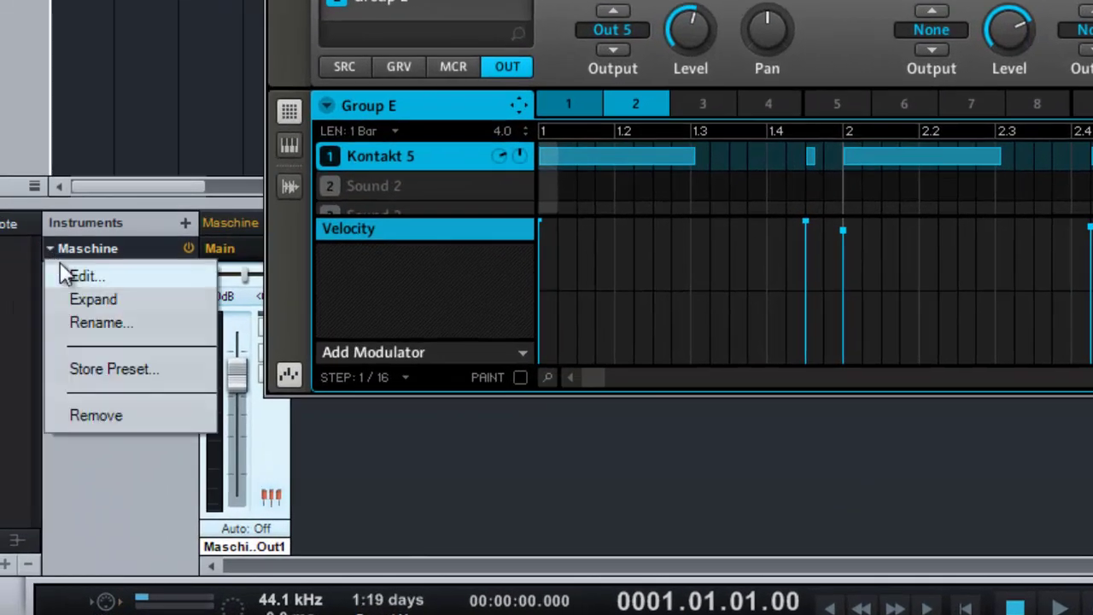
pyautogui.click(85, 298)
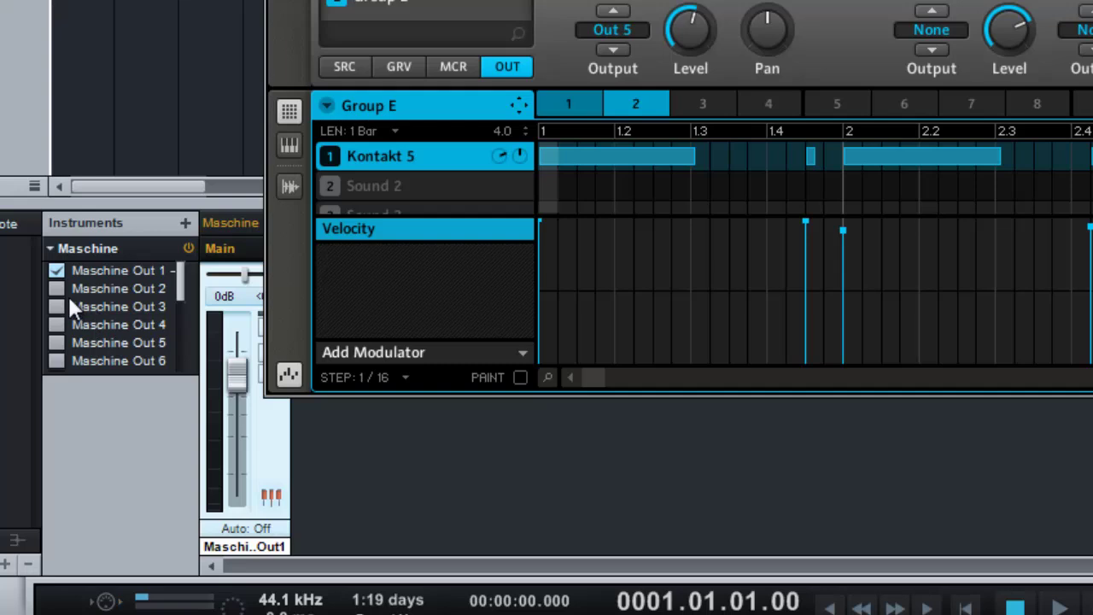
# Step: Enable Maschine Out 2, Out 3, Out 4 and Out 5 as mixer channels
pyautogui.click(59, 288)
pyautogui.click(58, 306)
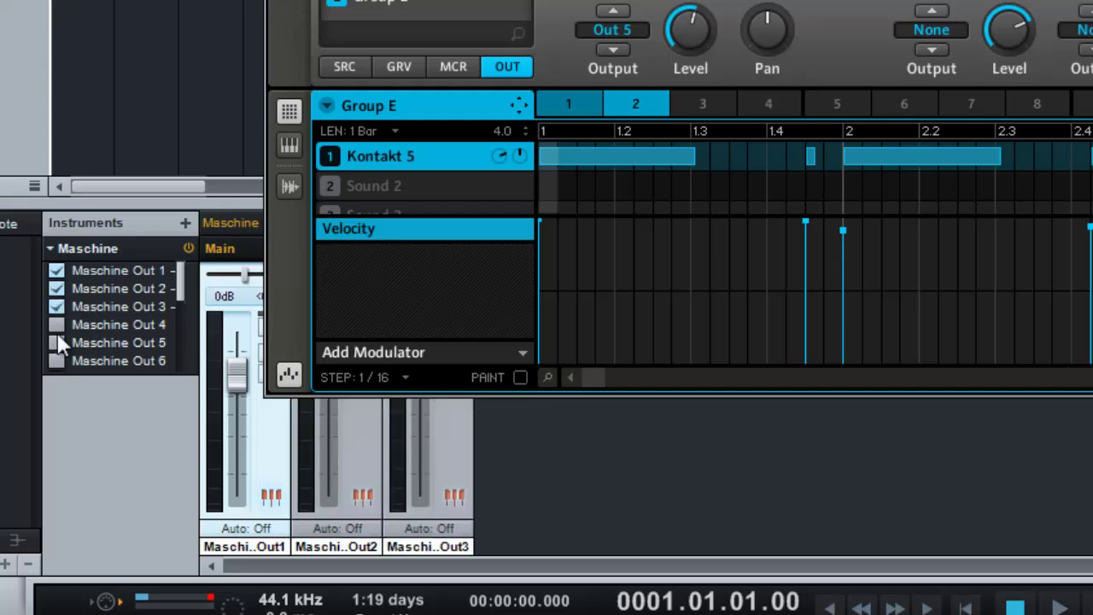
pyautogui.click(57, 325)
pyautogui.click(56, 342)
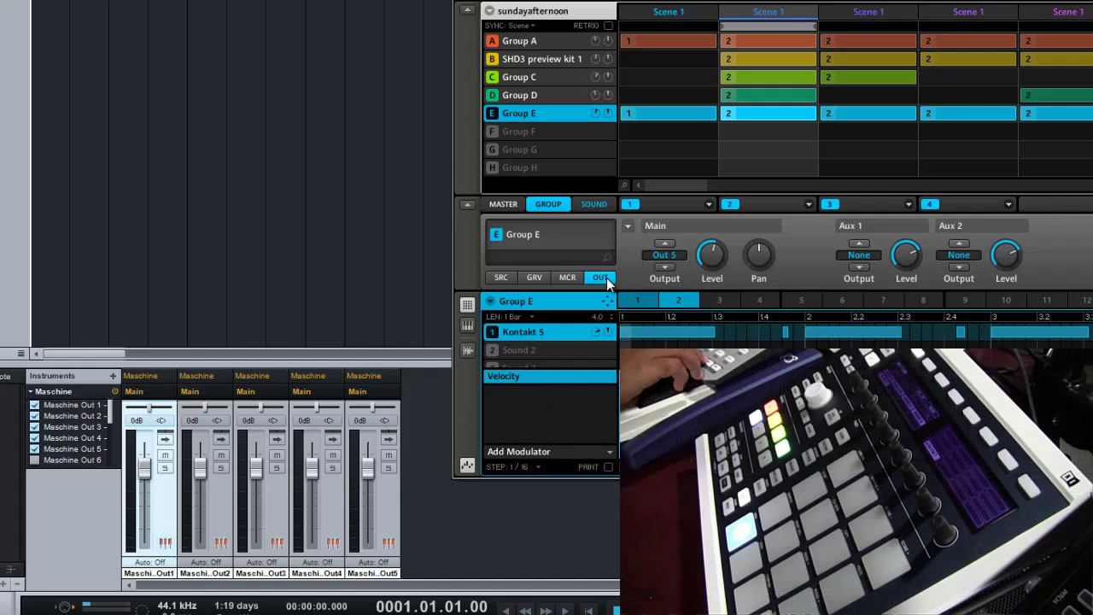
pyautogui.press('space')
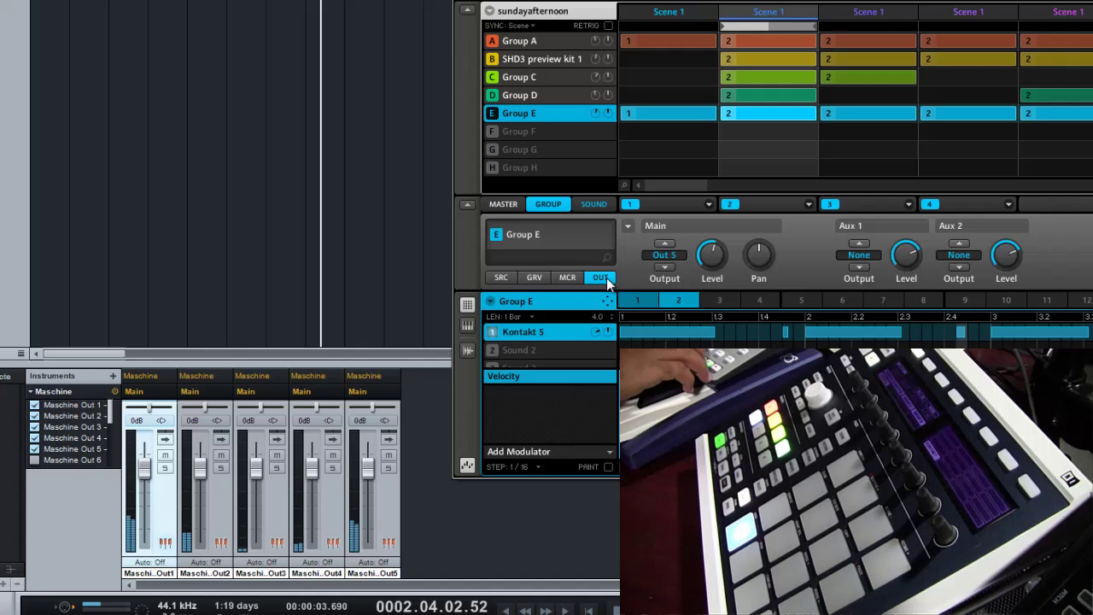
pyautogui.press('space')
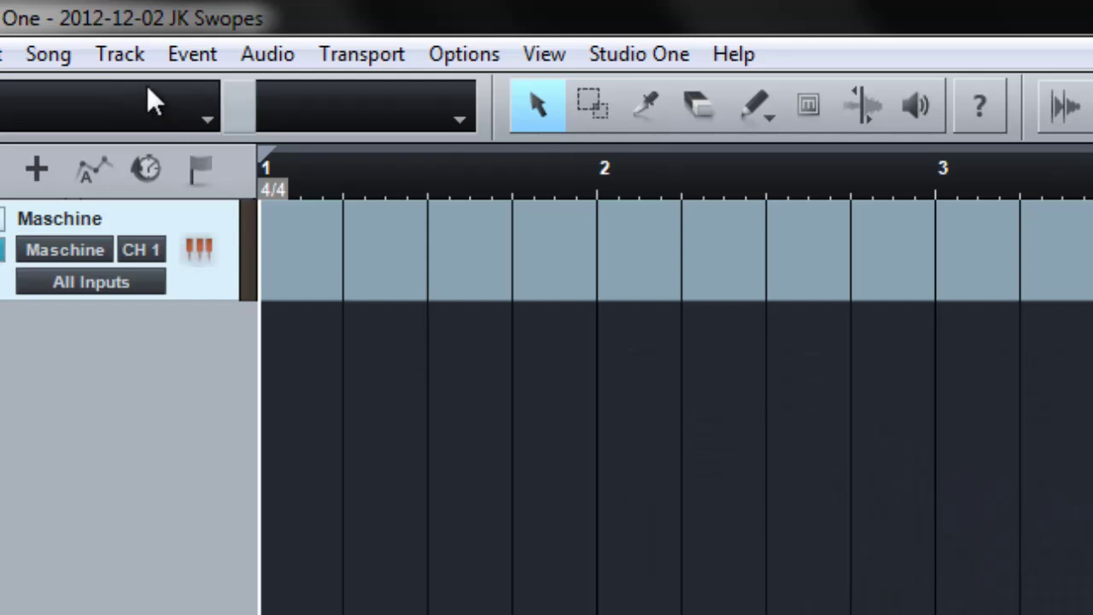
# Step: Open the Add Tracks dialog and set the track count to 5
pyautogui.click(124, 58)
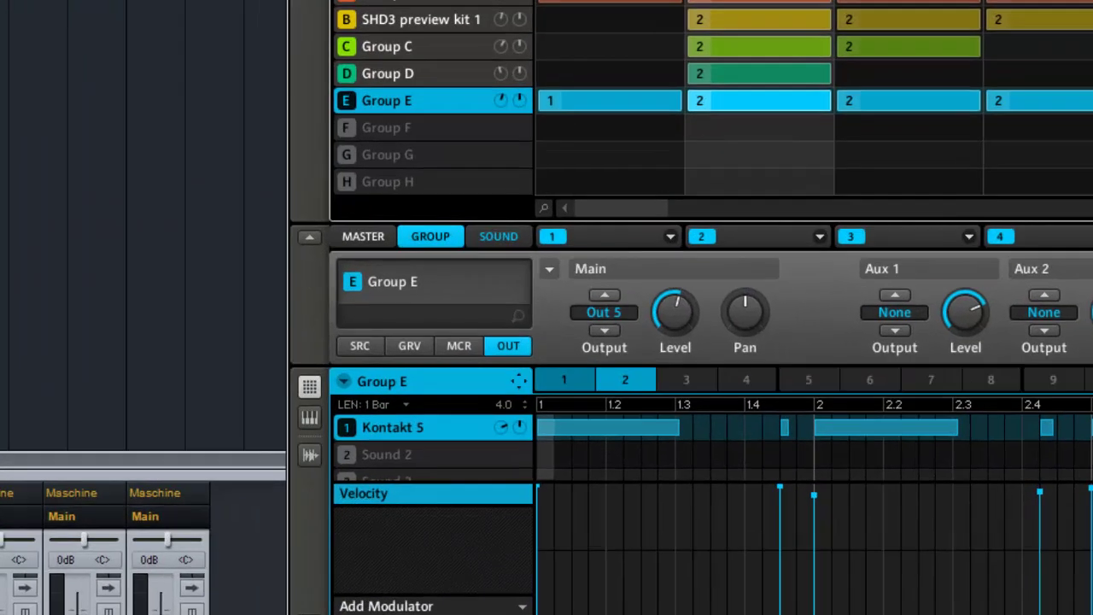
pyautogui.click(297, 209)
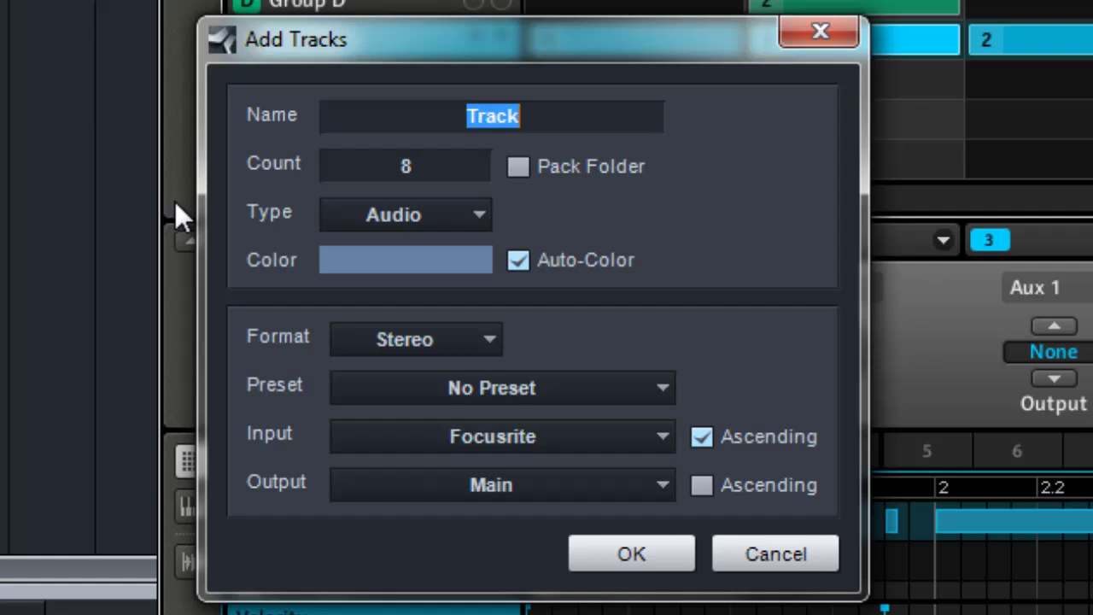
pyautogui.click(421, 167)
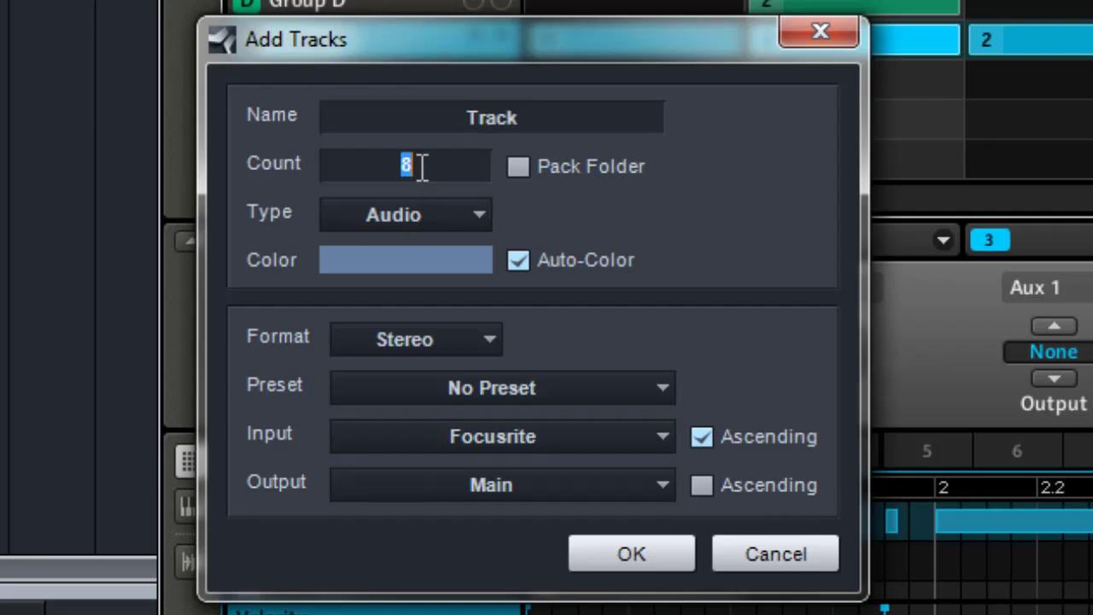
pyautogui.write('5')
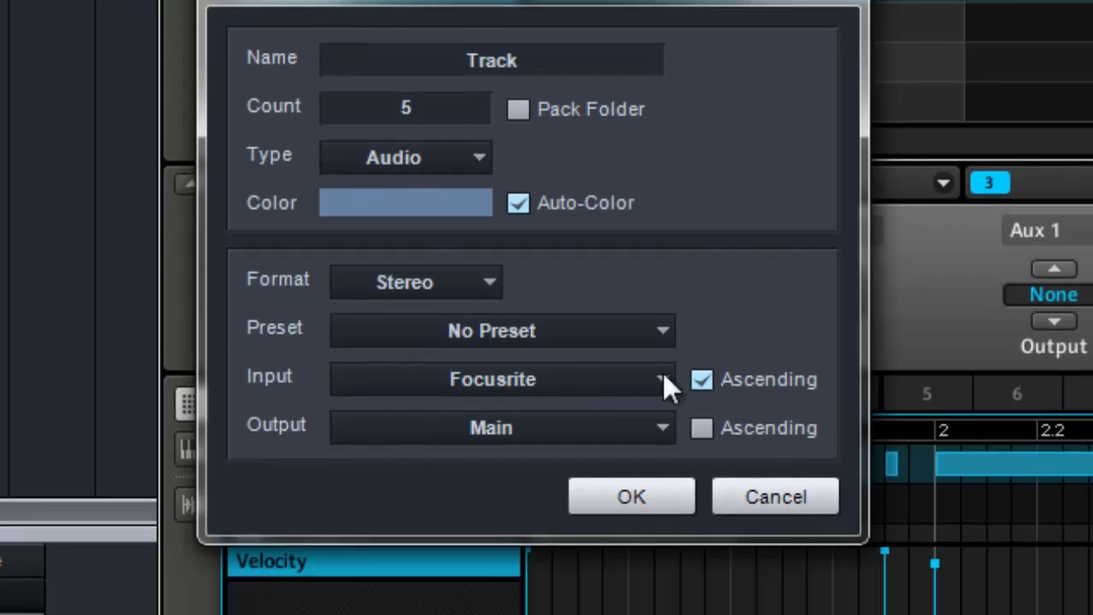
# Step: Set the first track's input to Instruments > Maschine Out 1 and create the five tracks
pyautogui.click(664, 383)
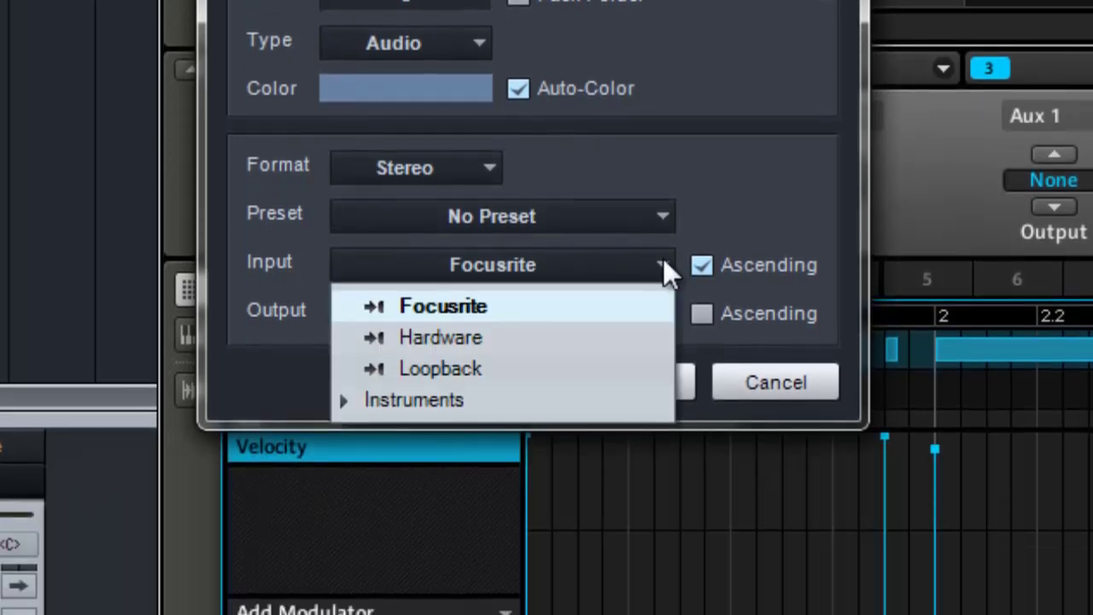
pyautogui.click(348, 359)
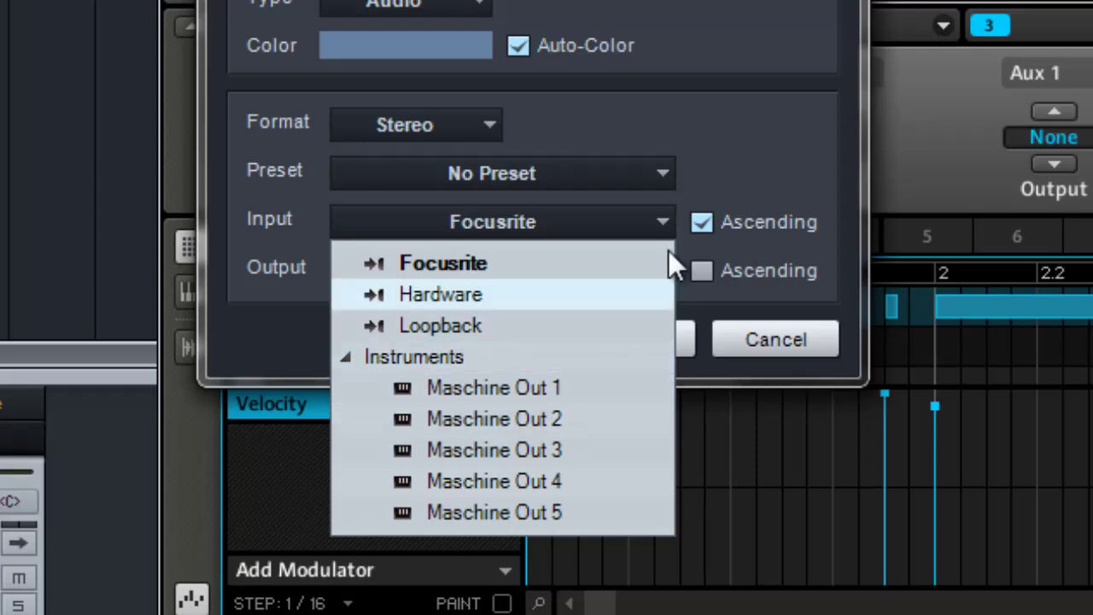
pyautogui.click(735, 232)
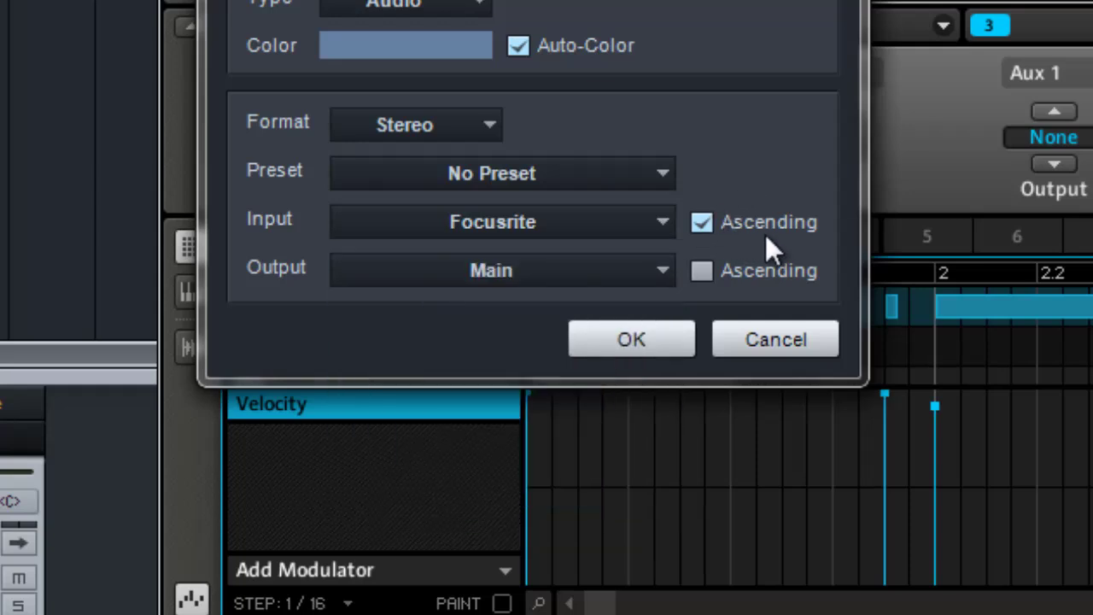
pyautogui.click(642, 227)
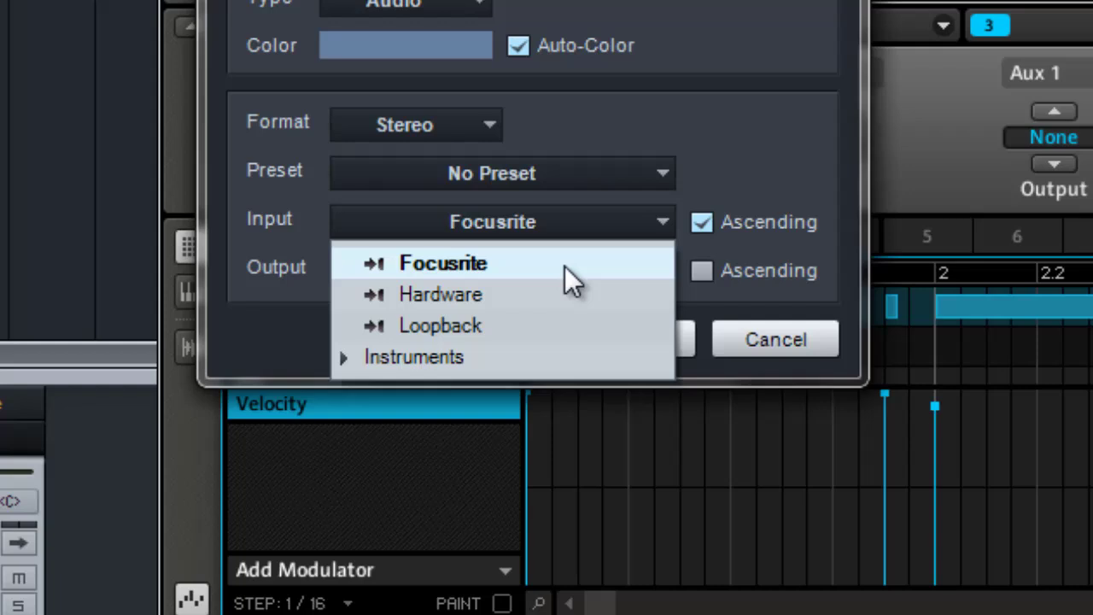
pyautogui.click(361, 365)
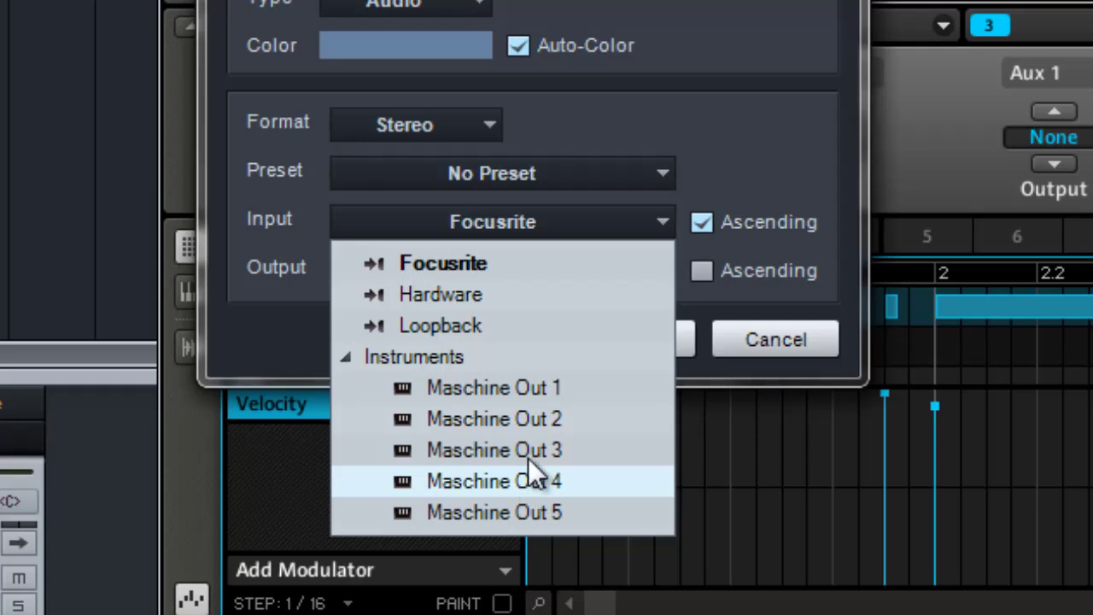
pyautogui.click(519, 392)
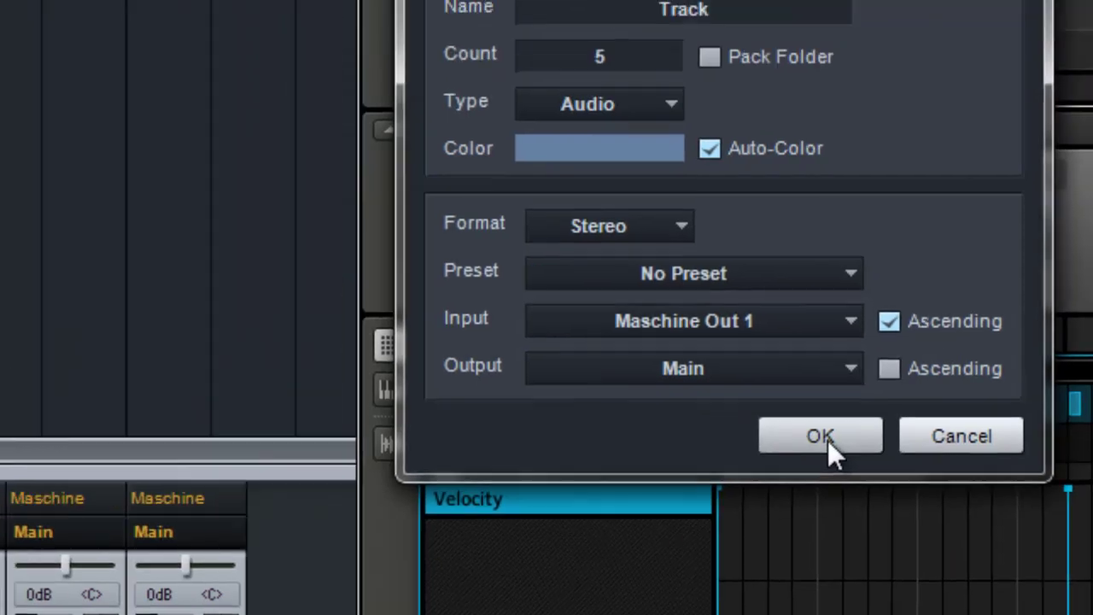
pyautogui.click(639, 344)
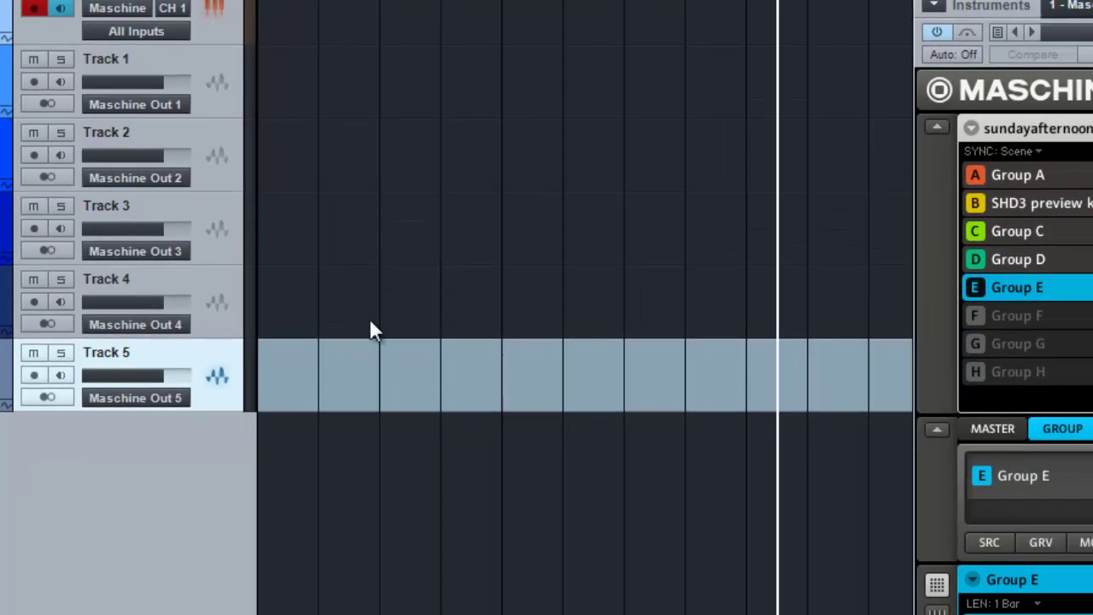
# Step: Select Tracks 1 through 5, record-arm them, and switch off input monitoring
pyautogui.click(201, 59)
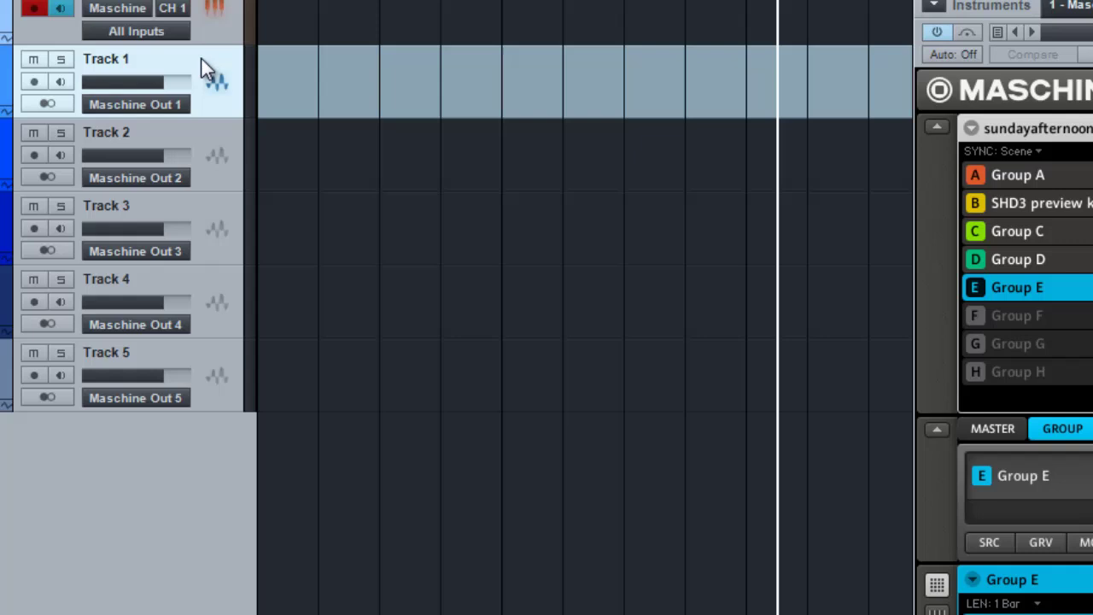
pyautogui.keyDown('shift'); pyautogui.click(227, 361); pyautogui.keyUp('shift')
pyautogui.click(34, 82)
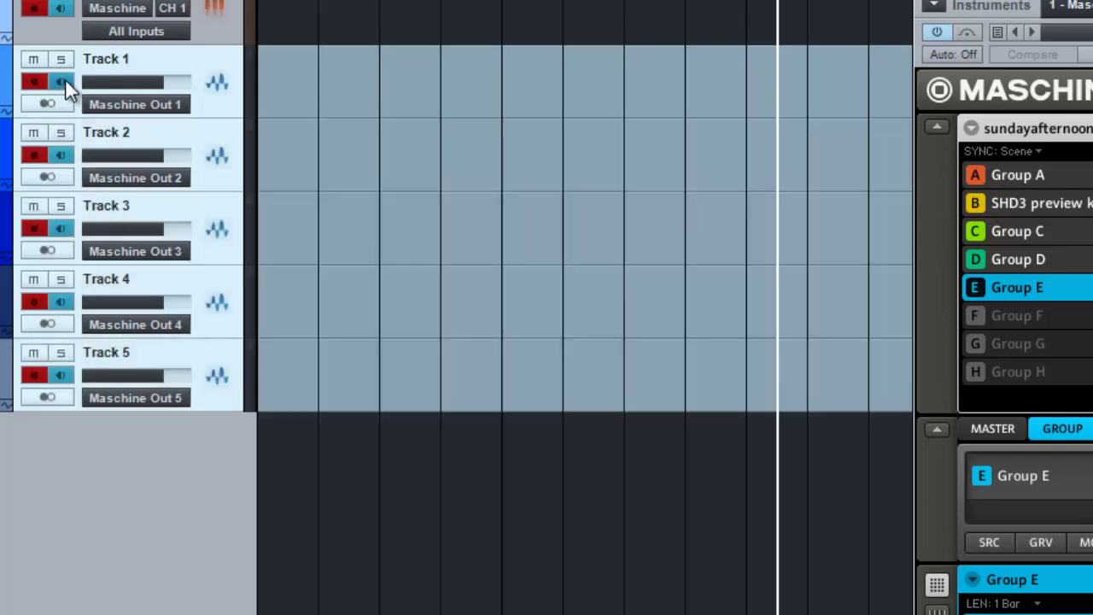
pyautogui.click(65, 81)
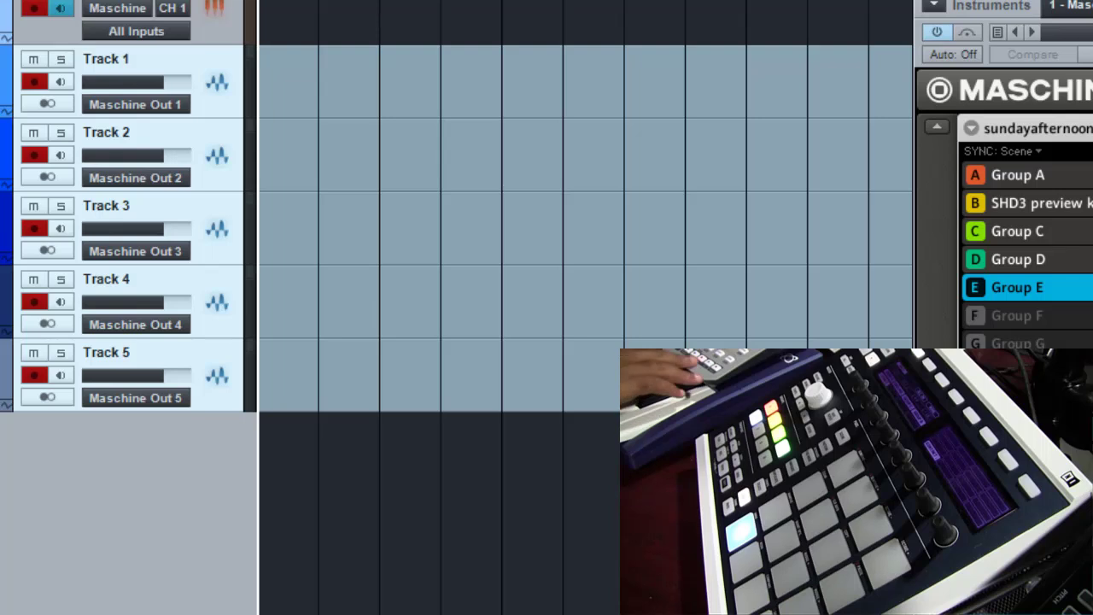
# Step: Start recording the five Maschine outputs with the keypad record shortcut
pyautogui.press('KP_Multiply')
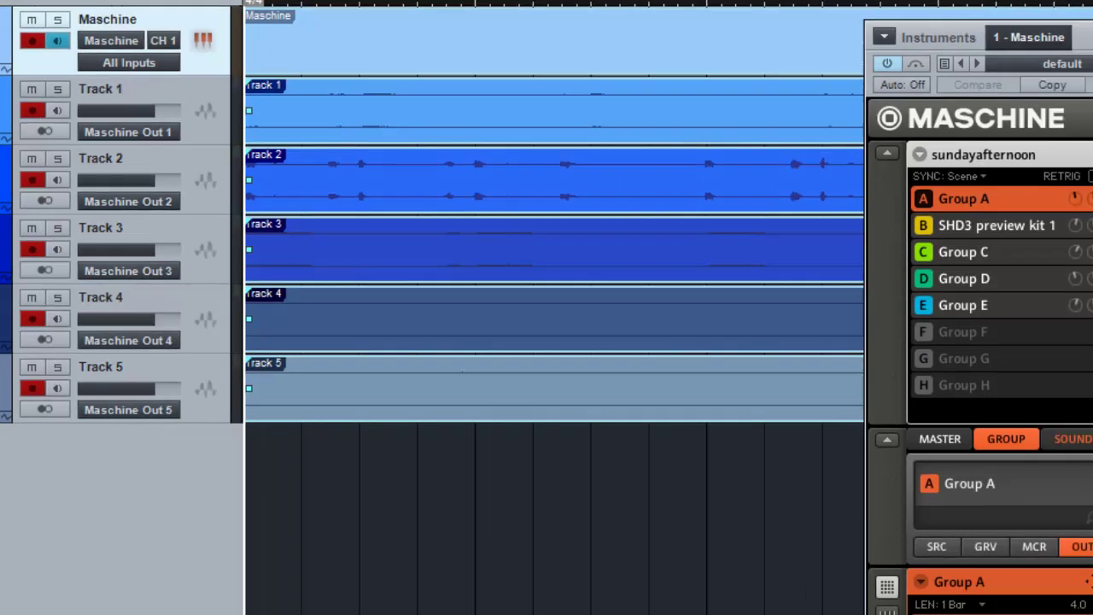
# Step: Zoom the timeline to fit and check the Track 2 and Track 3 recordings in the editor
pyautogui.press('F3')
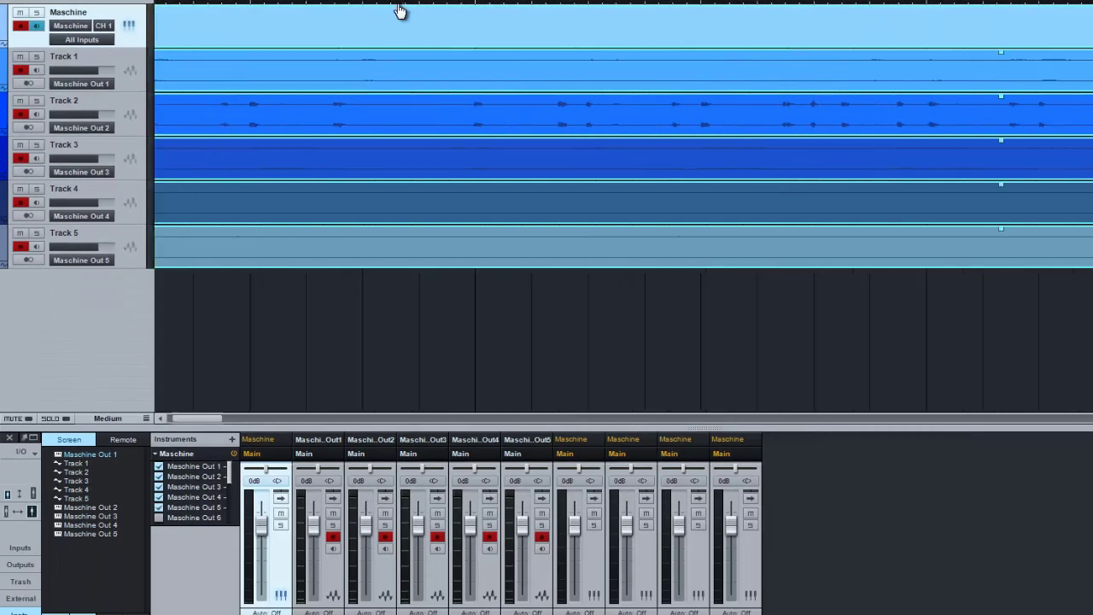
pyautogui.press('w')
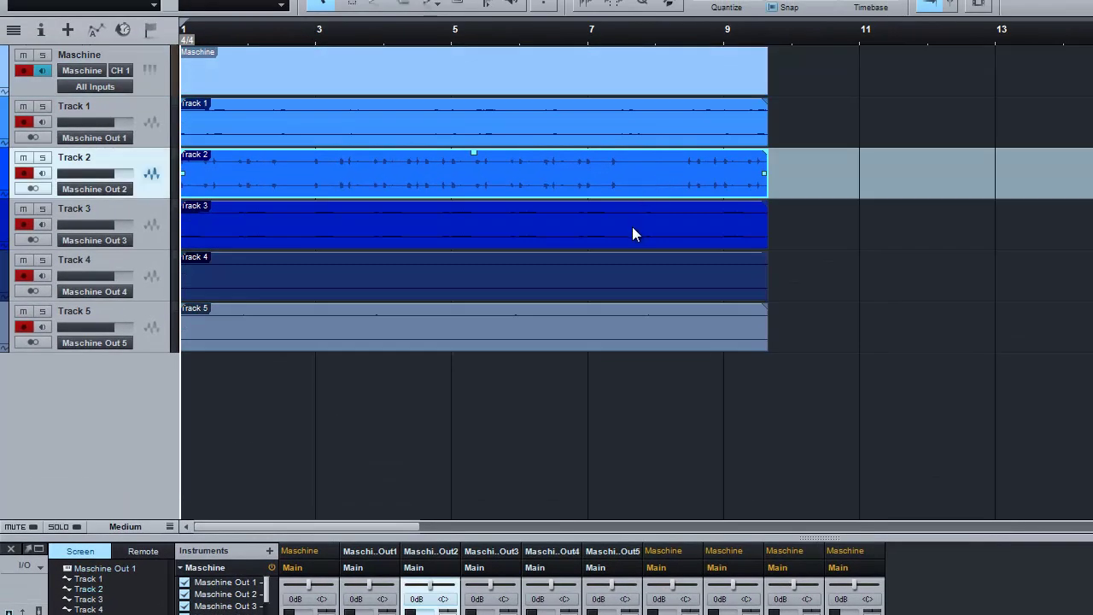
pyautogui.click(545, 163)
pyautogui.doubleClick(631, 172)
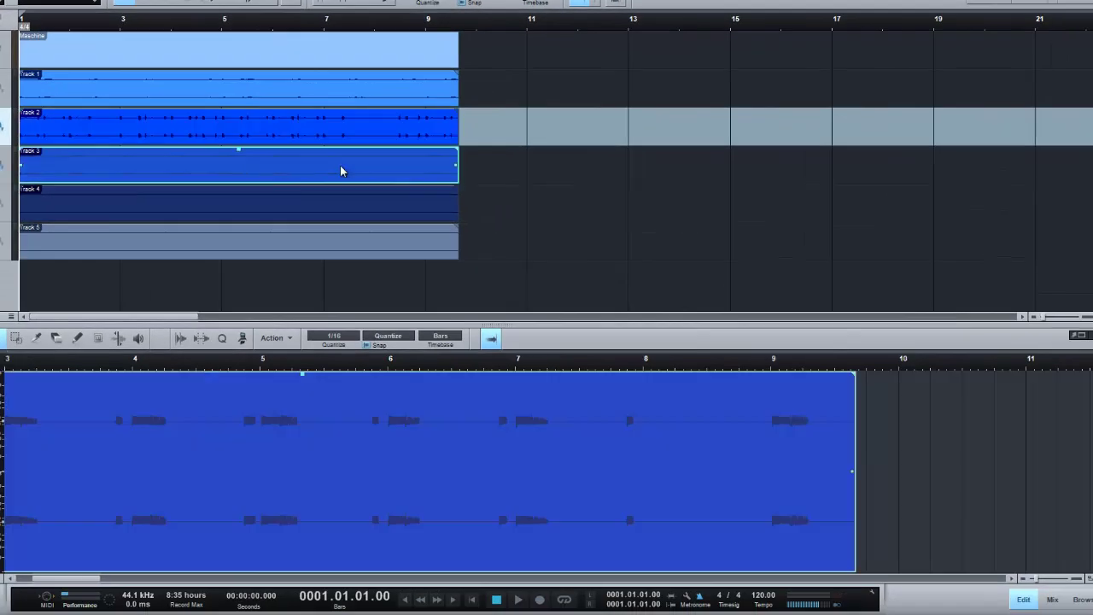
pyautogui.click(420, 181)
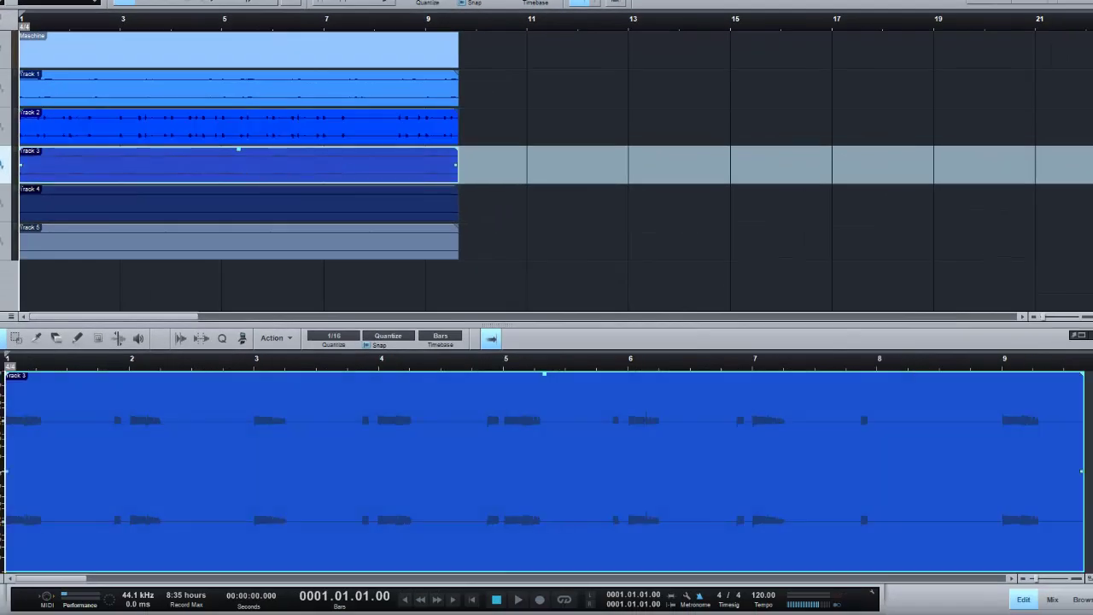
# Step: Remove the Maschine instrument track along with its instrument
pyautogui.click(6, 42)
pyautogui.rightClick(7, 43)
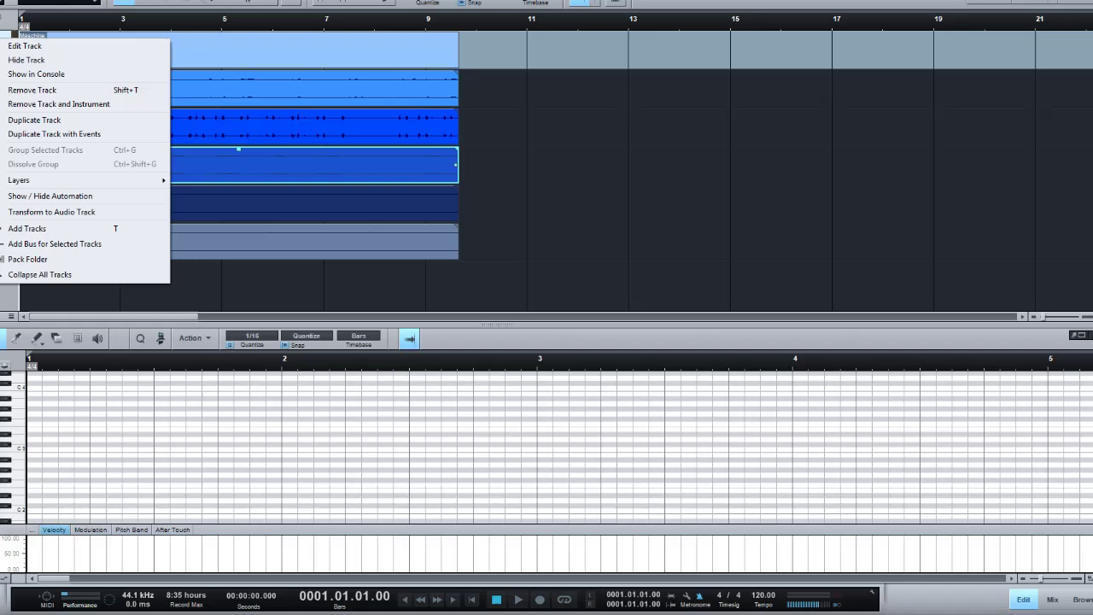
pyautogui.click(28, 104)
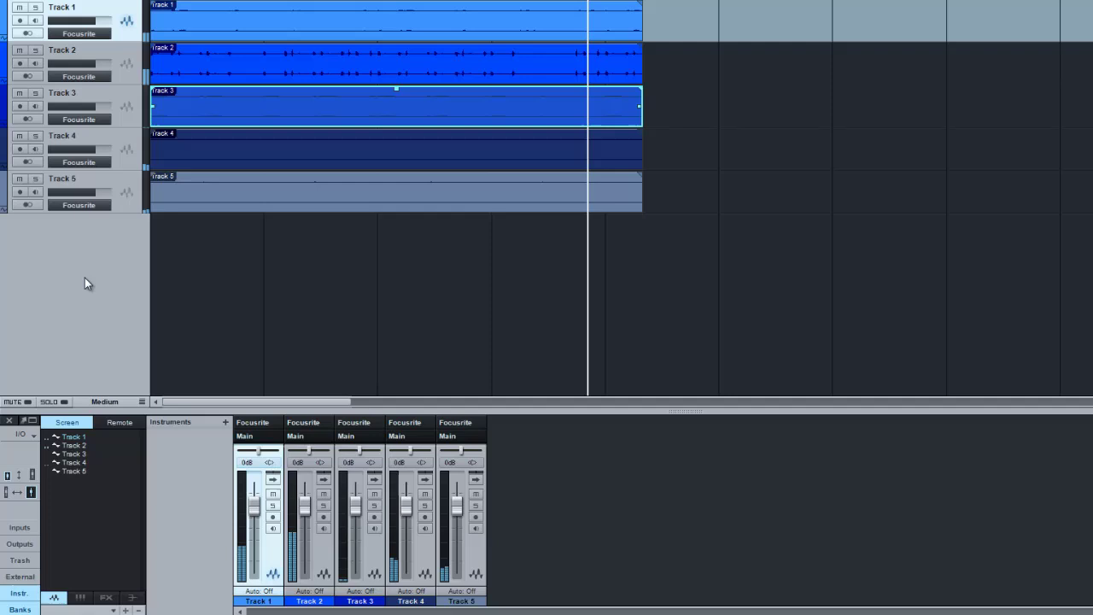
pyautogui.press('space')
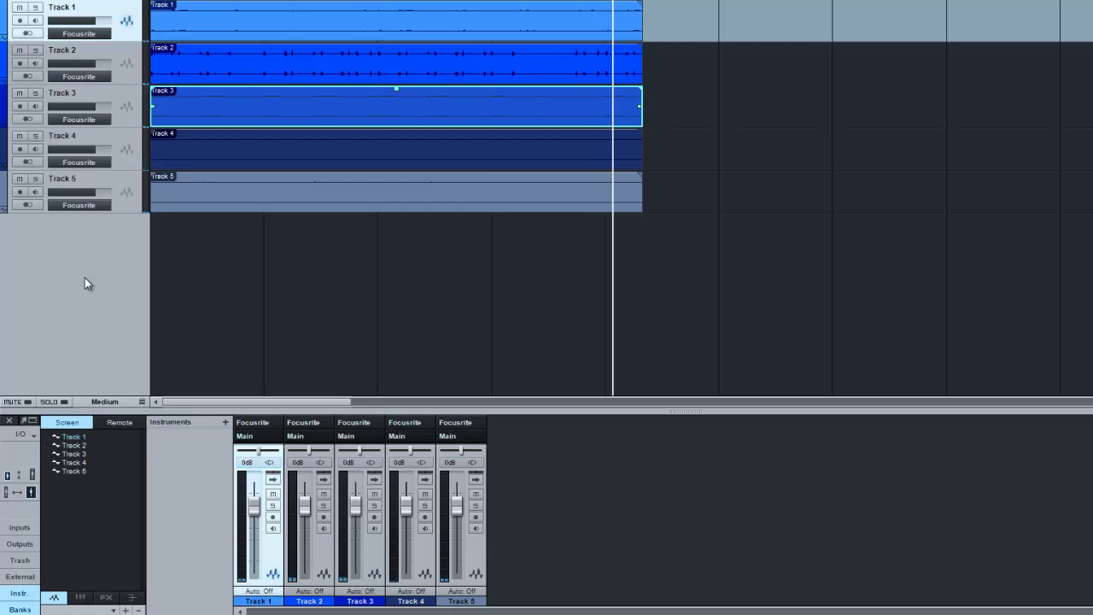